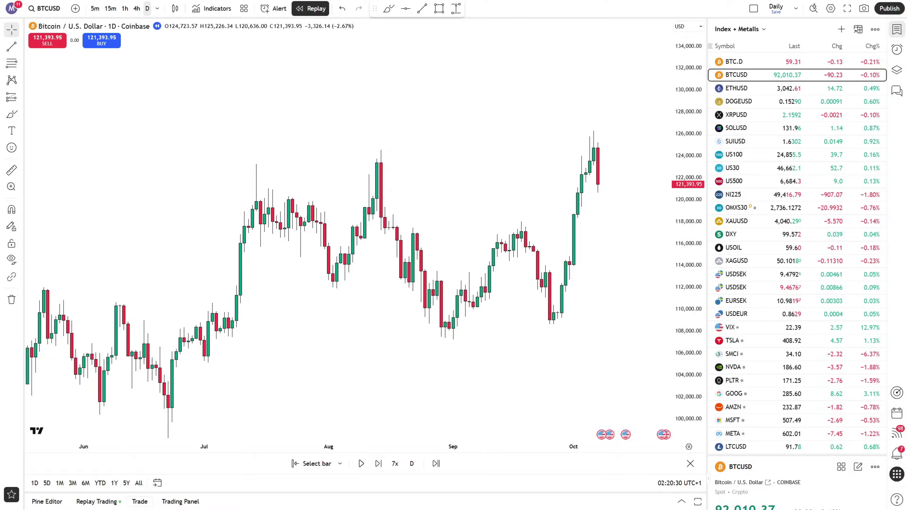
Sketch a circle on the latest candles and shaded rectangle zones near 124,578 on BTCUSD.
mouse_move(626, 117)
left_mouse_down()
mouse_move(608, 108)
mouse_move(562, 135)
left_mouse_up()
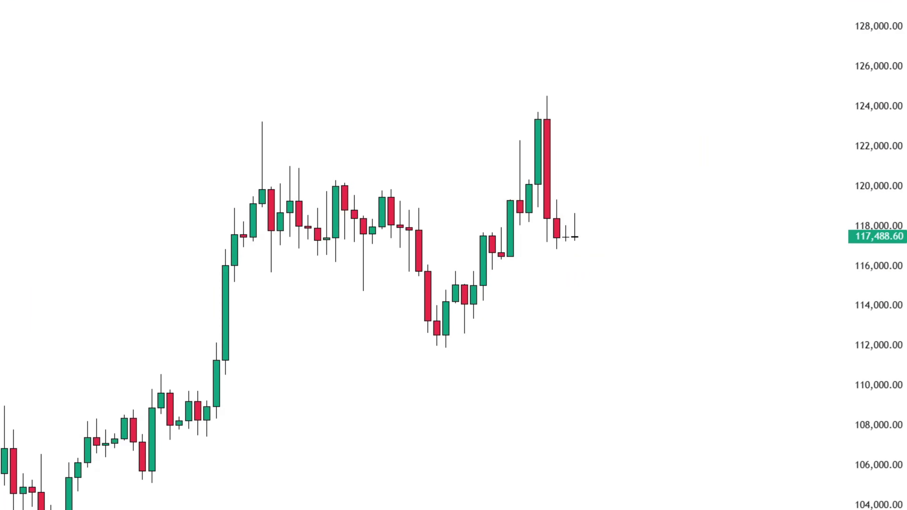
left_click_drag(268, 106, 706, 129)
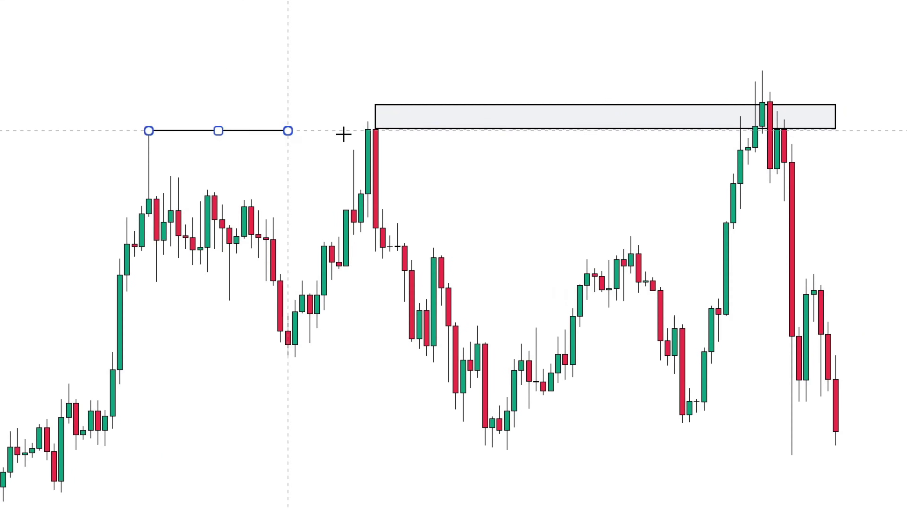
left_click_drag(343, 134, 411, 154)
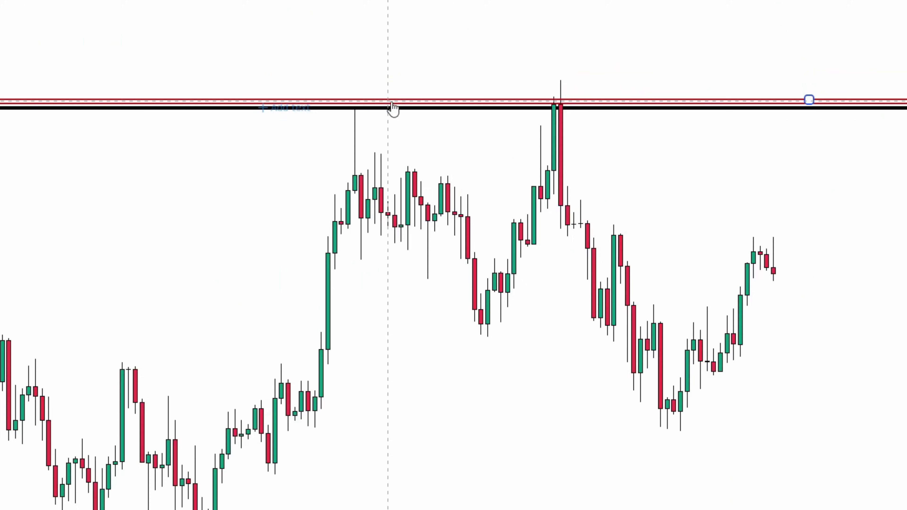
mouse_move(396, 112)
left_mouse_down()
mouse_move(439, 222)
mouse_move(485, 114)
left_mouse_up()
mouse_move(489, 92)
left_mouse_down()
mouse_move(517, 117)
mouse_move(555, 95)
left_mouse_up()
left_click_drag(540, 104, 565, 111)
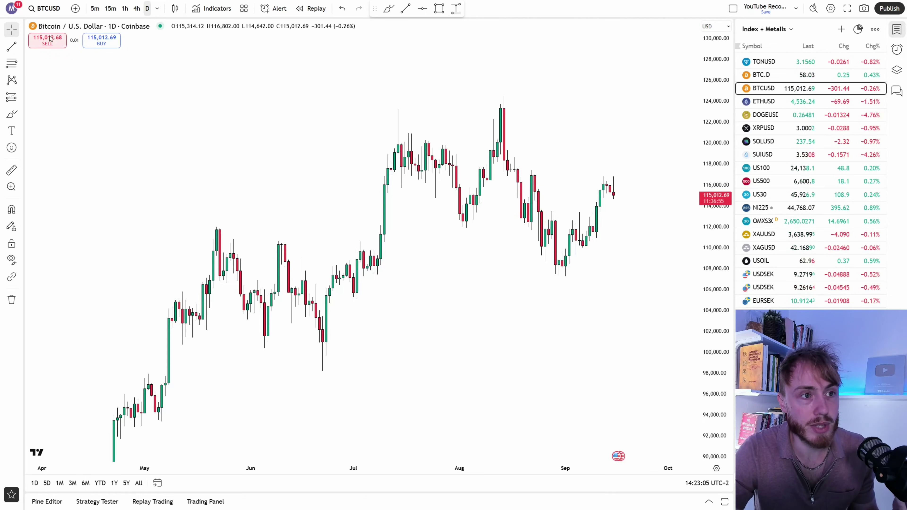
Pick the Horizontal Line tool from the Lines group and clear the red circle-and-arrow sketch.
left_click(21, 46)
left_click(64, 147)
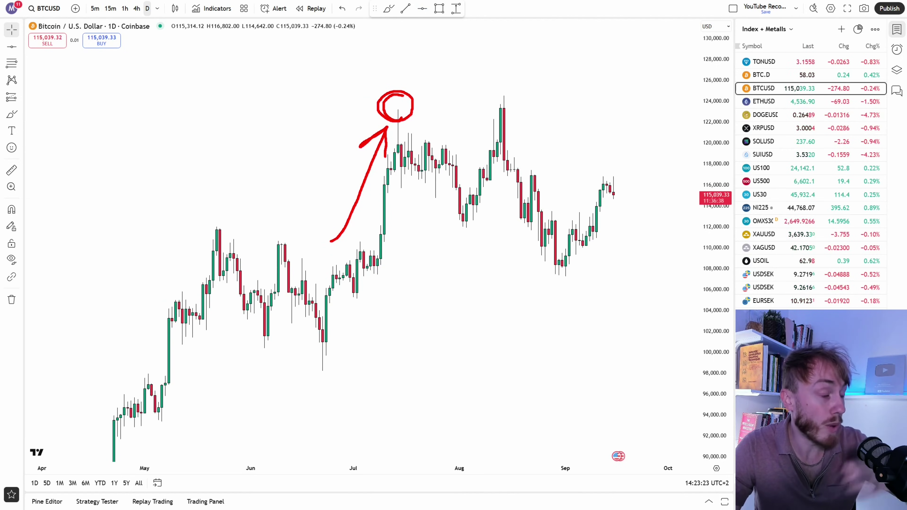
key("Escape")
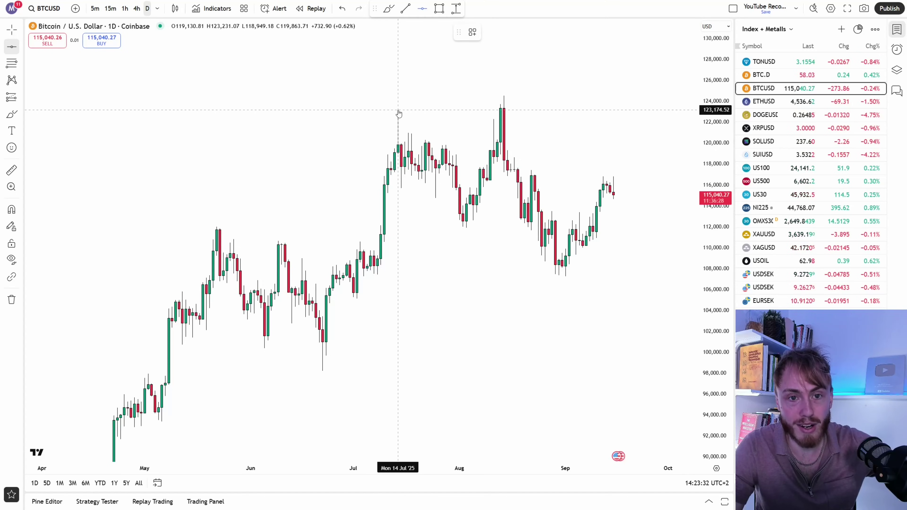
Place a horizontal resistance line on the July top at 123,174.52.
left_click(399, 110)
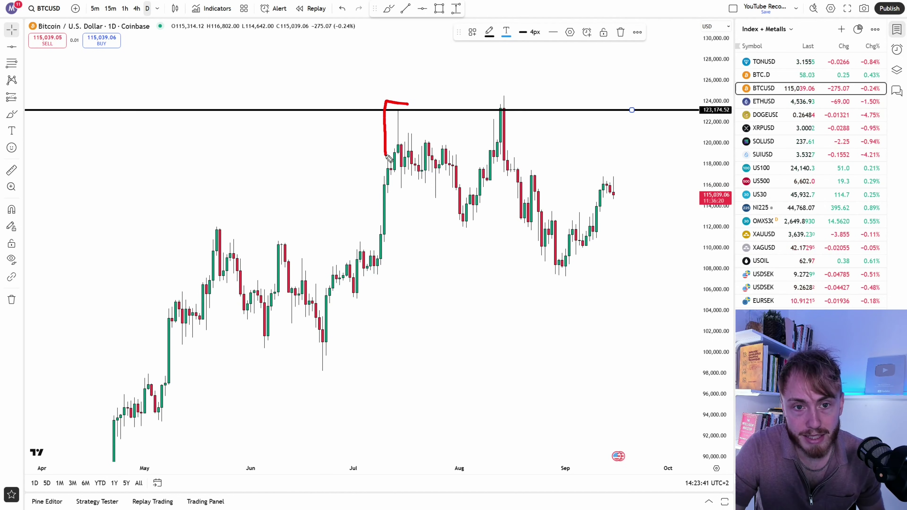
left_click_drag(386, 156, 409, 135)
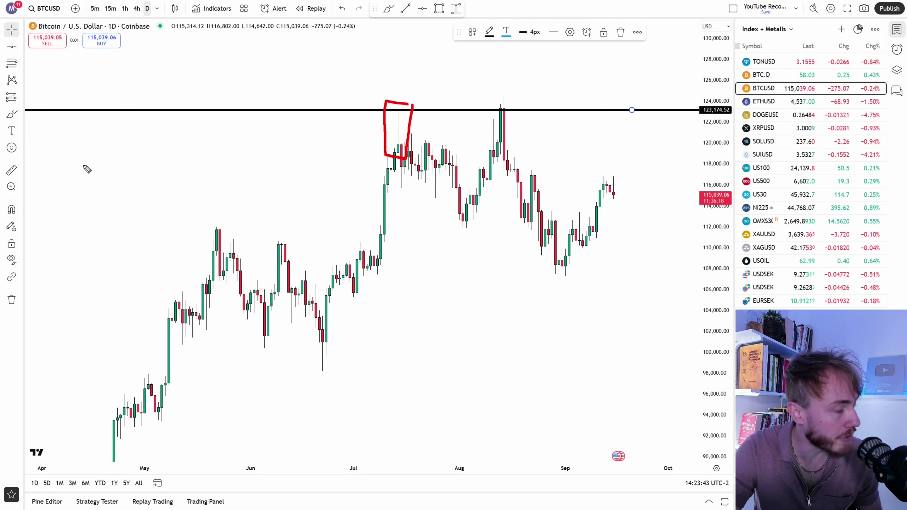
left_click_drag(279, 136, 374, 135)
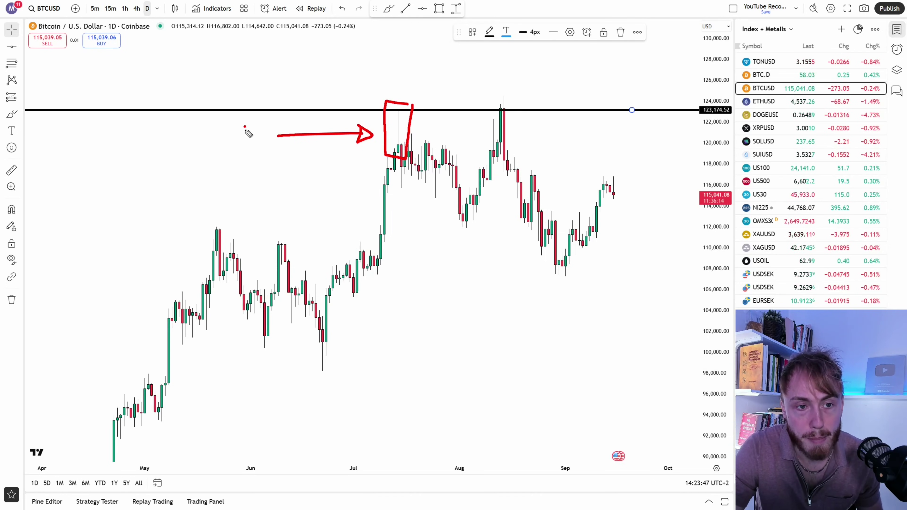
left_click_drag(245, 127, 255, 143)
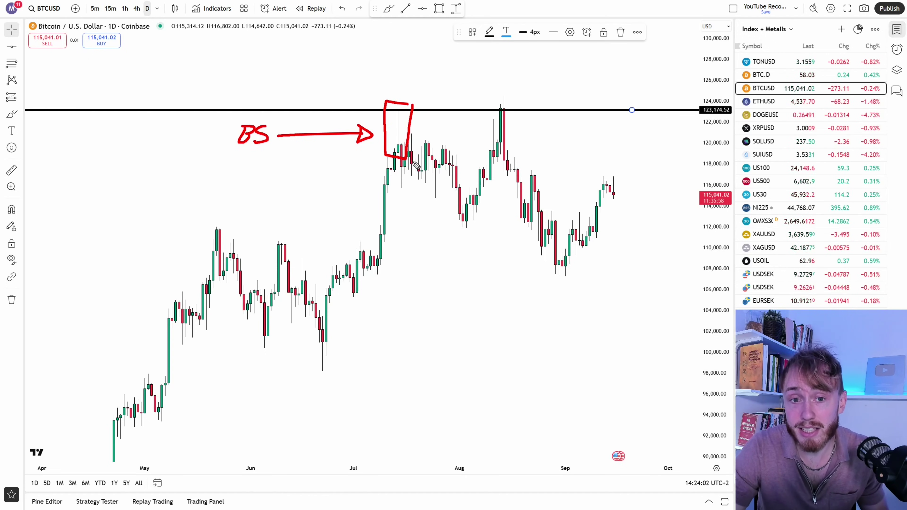
mouse_move(413, 138)
left_mouse_down()
mouse_move(437, 178)
mouse_move(458, 252)
left_mouse_up()
mouse_move(429, 221)
left_mouse_down()
mouse_move(458, 253)
mouse_move(475, 222)
left_mouse_up()
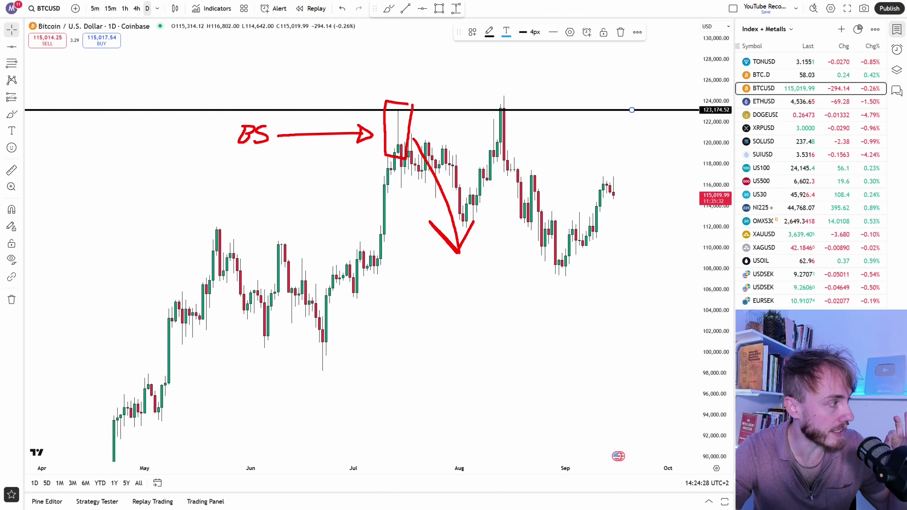
key("Escape")
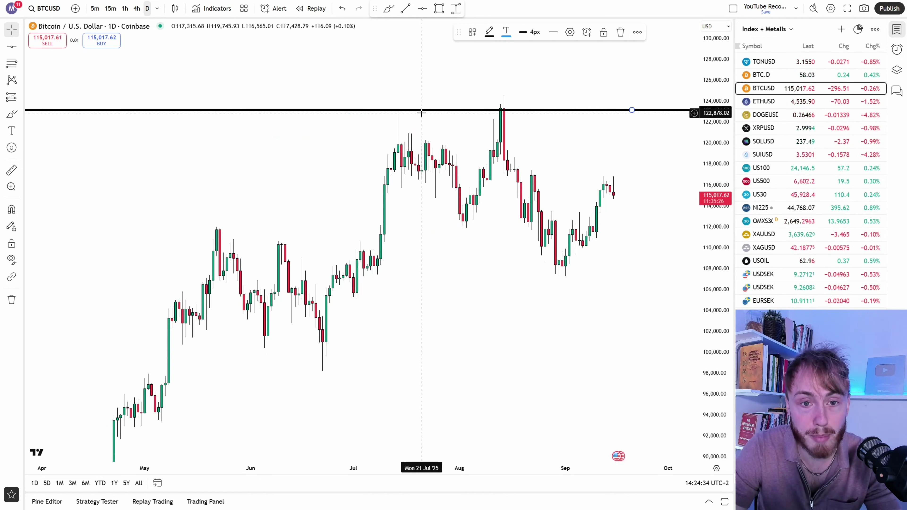
Drag red copies of the resistance line upward, stacking them from 123,386 to 124,191.
left_click_drag(421, 113, 396, 86)
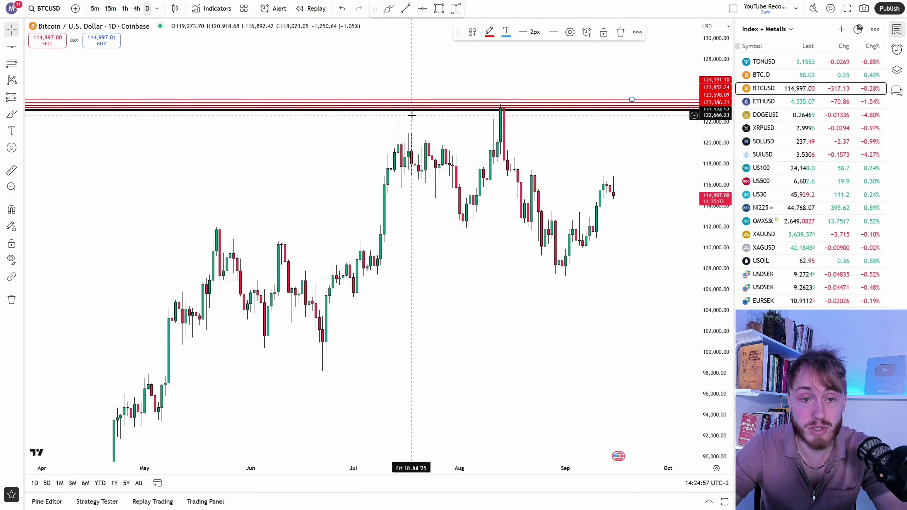
left_click_drag(453, 100, 413, 103)
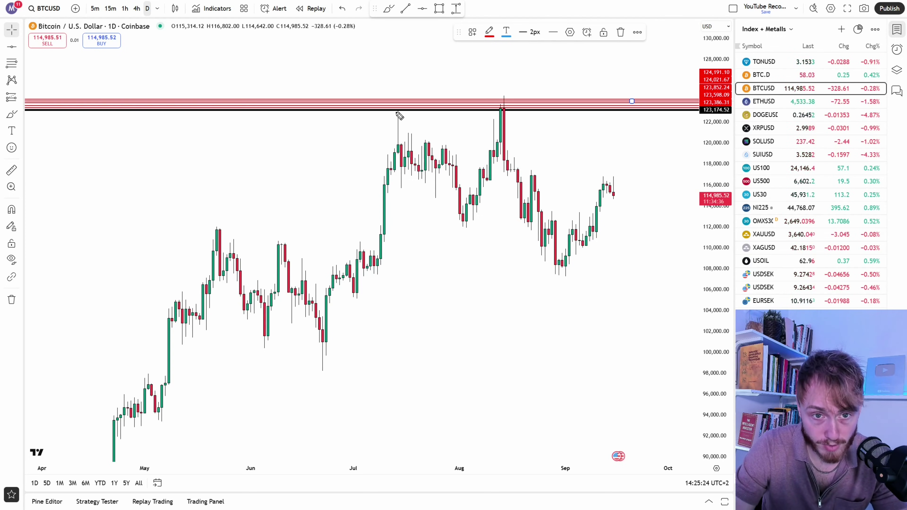
mouse_move(398, 112)
left_mouse_down()
mouse_move(441, 213)
mouse_move(425, 215)
mouse_move(437, 220)
mouse_move(463, 204)
mouse_move(486, 123)
mouse_move(478, 120)
left_mouse_up()
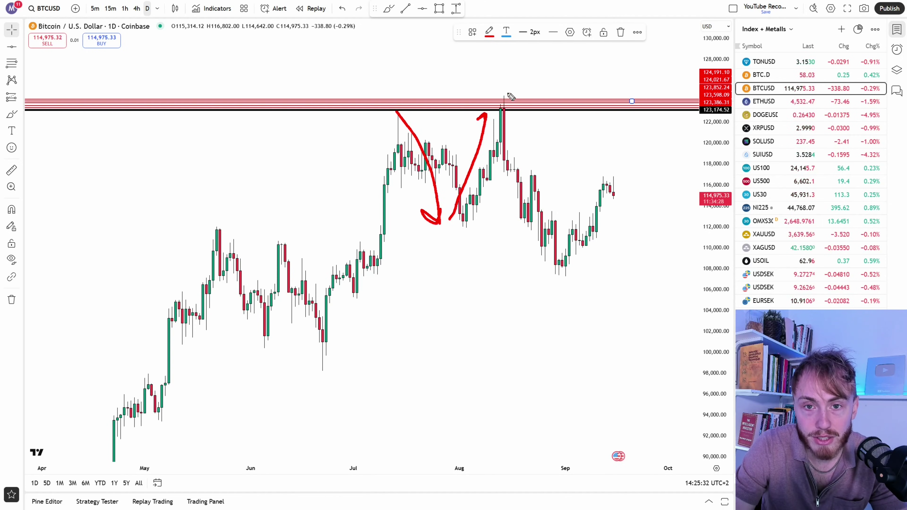
mouse_move(508, 91)
left_mouse_down()
mouse_move(492, 118)
mouse_move(518, 93)
mouse_move(509, 90)
left_mouse_up()
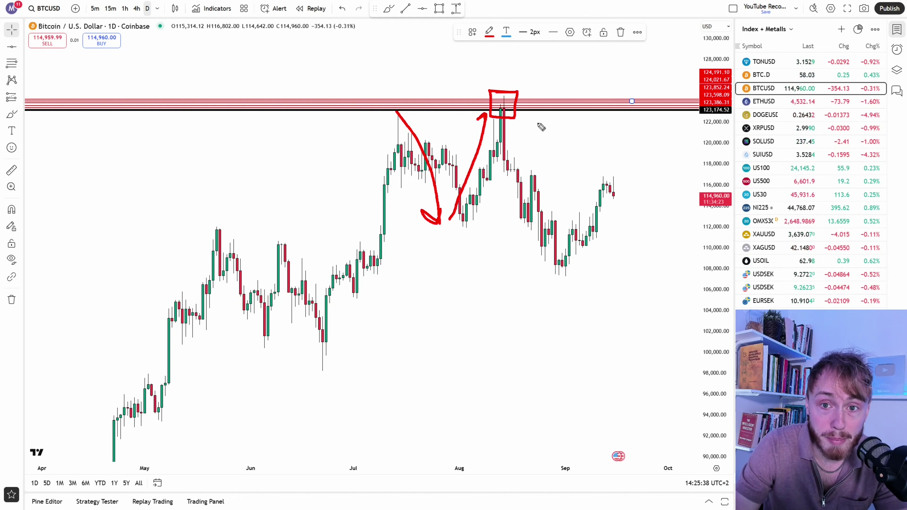
mouse_move(534, 127)
left_mouse_down()
mouse_move(554, 95)
mouse_move(564, 111)
left_mouse_up()
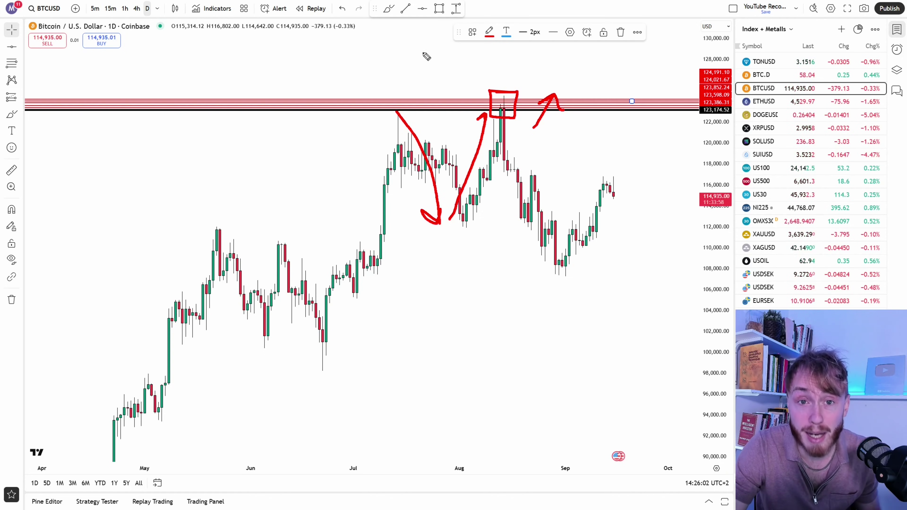
mouse_move(423, 53)
left_mouse_down()
mouse_move(386, 78)
mouse_move(495, 59)
mouse_move(511, 66)
mouse_move(553, 51)
mouse_move(632, 73)
mouse_move(657, 56)
mouse_move(660, 73)
left_mouse_up()
left_click(453, 67)
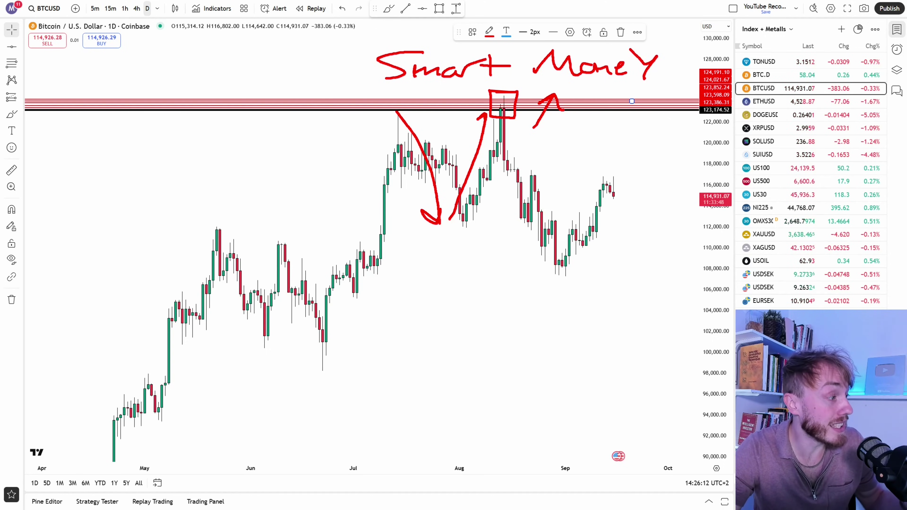
key("Escape")
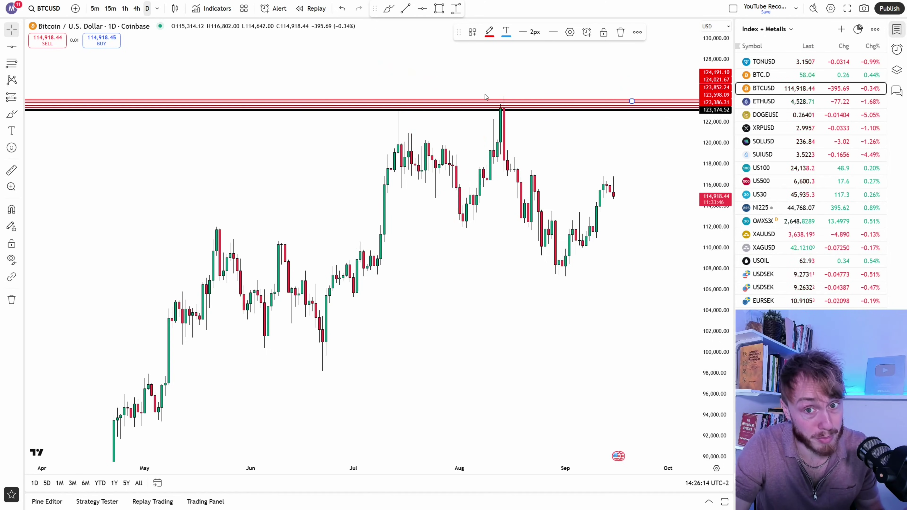
Box the August high in red with an arrow toward 106,000, then pan back in time.
left_click_drag(486, 93, 521, 162)
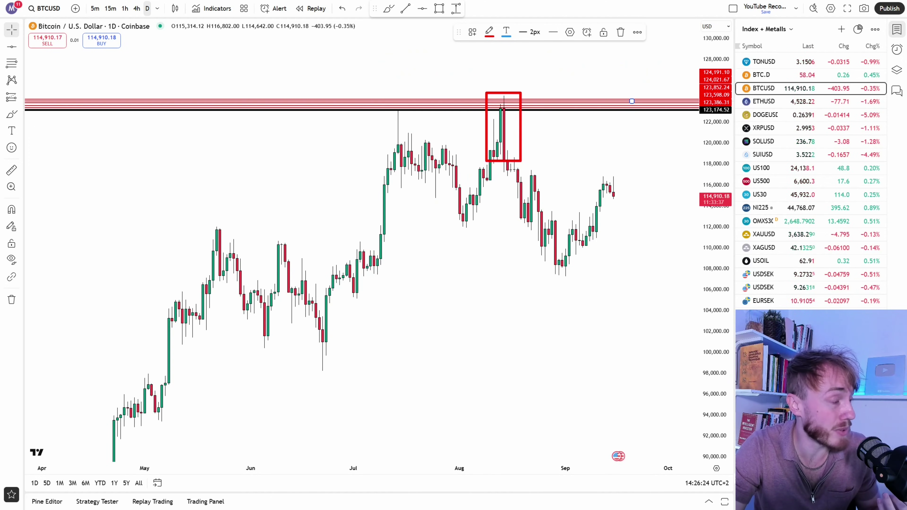
mouse_move(499, 107)
left_mouse_down()
mouse_move(522, 193)
mouse_move(567, 290)
mouse_move(593, 243)
left_mouse_up()
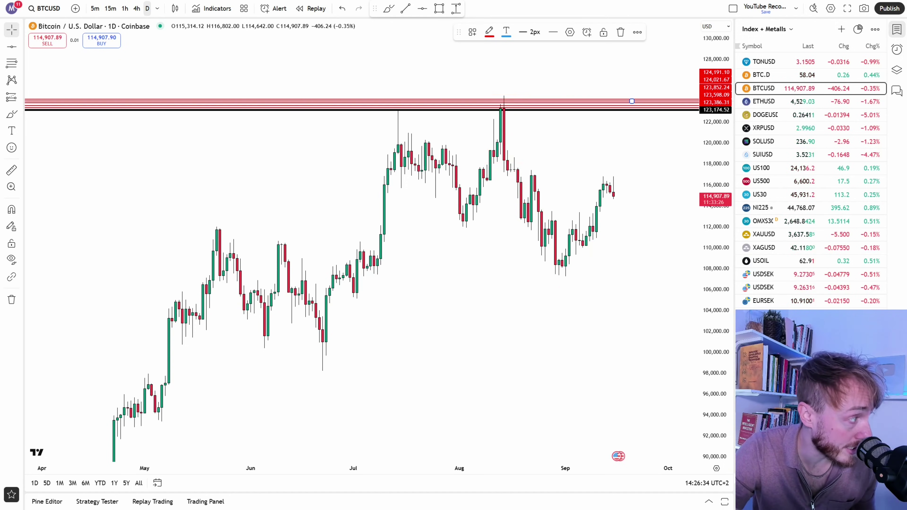
mouse_move(360, 388)
left_mouse_down()
mouse_move(397, 330)
mouse_move(500, 260)
mouse_move(521, 261)
mouse_move(561, 218)
mouse_move(543, 224)
left_mouse_up()
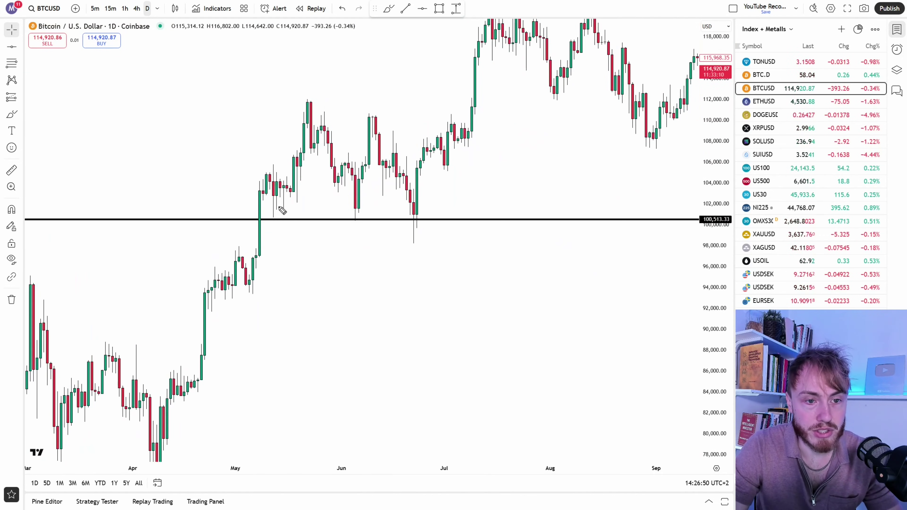
Circle two touches of the 100,513.33 support line and box the third touch.
mouse_move(280, 206)
left_mouse_down()
mouse_move(266, 211)
mouse_move(284, 227)
mouse_move(274, 211)
left_mouse_up()
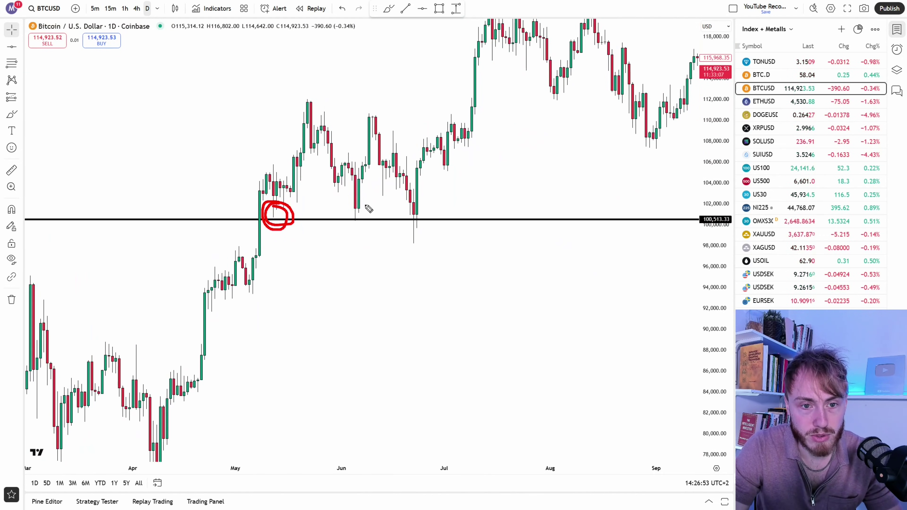
mouse_move(366, 205)
left_mouse_down()
mouse_move(343, 214)
mouse_move(367, 206)
left_mouse_up()
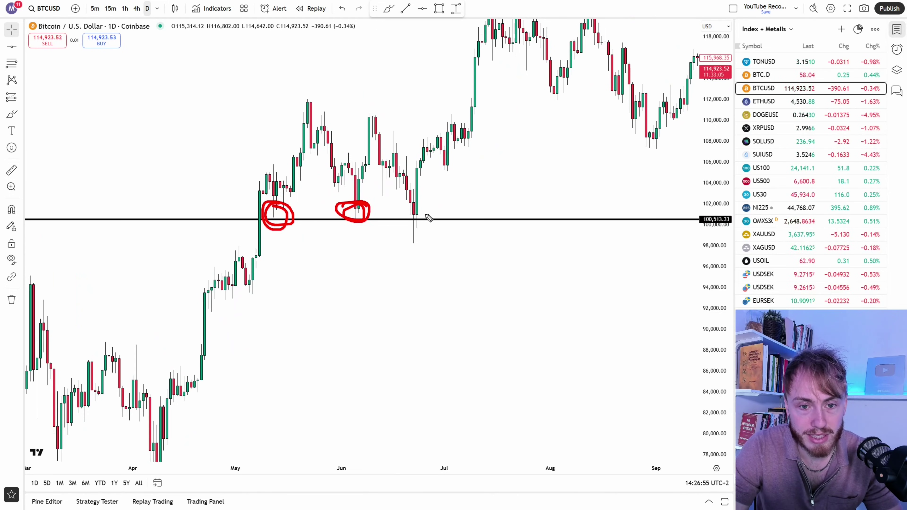
mouse_move(433, 193)
left_mouse_down()
mouse_move(400, 243)
mouse_move(450, 221)
mouse_move(434, 197)
left_mouse_up()
mouse_move(374, 190)
left_mouse_down()
mouse_move(382, 259)
mouse_move(389, 240)
mouse_move(434, 227)
mouse_move(406, 236)
mouse_move(434, 237)
left_mouse_up()
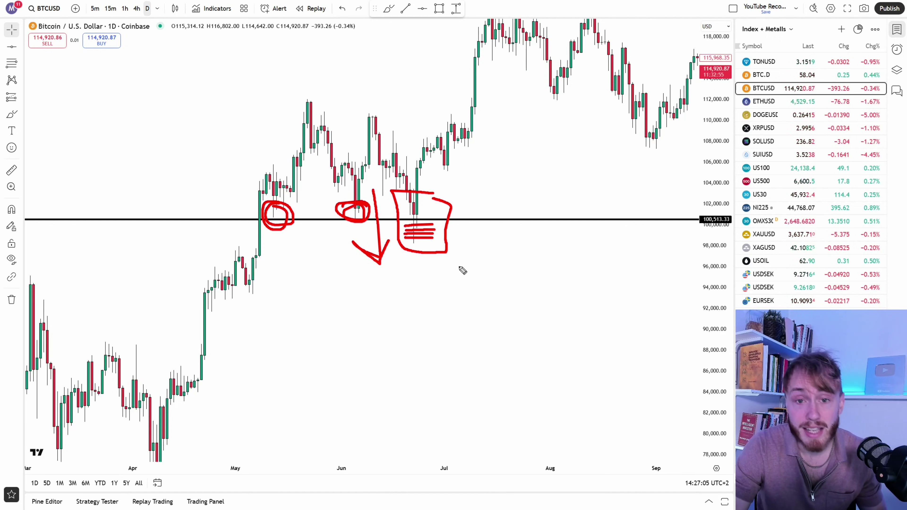
Draw a large up arrow rising from the support, then box 'Liquidity voids' on the slide.
left_click_drag(459, 266, 533, 41)
left_click_drag(487, 113, 568, 105)
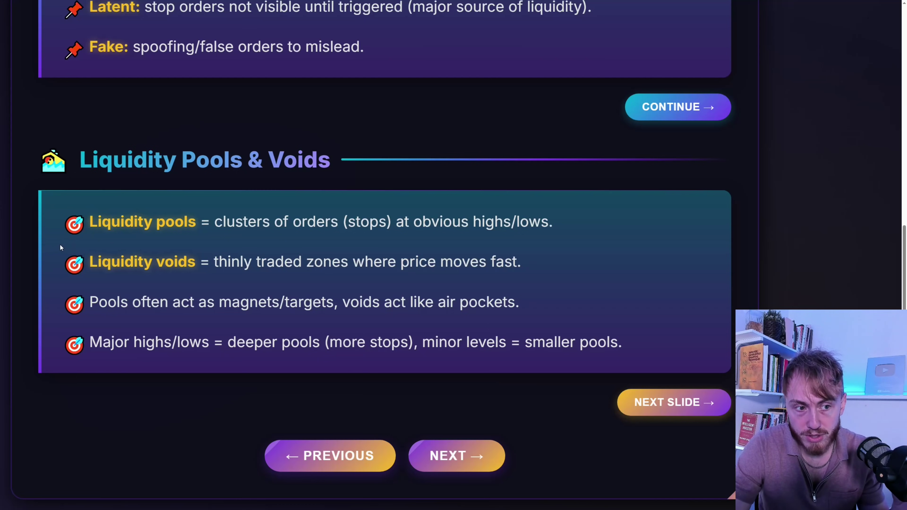
mouse_move(60, 244)
left_mouse_down()
mouse_move(141, 276)
mouse_move(202, 282)
left_mouse_up()
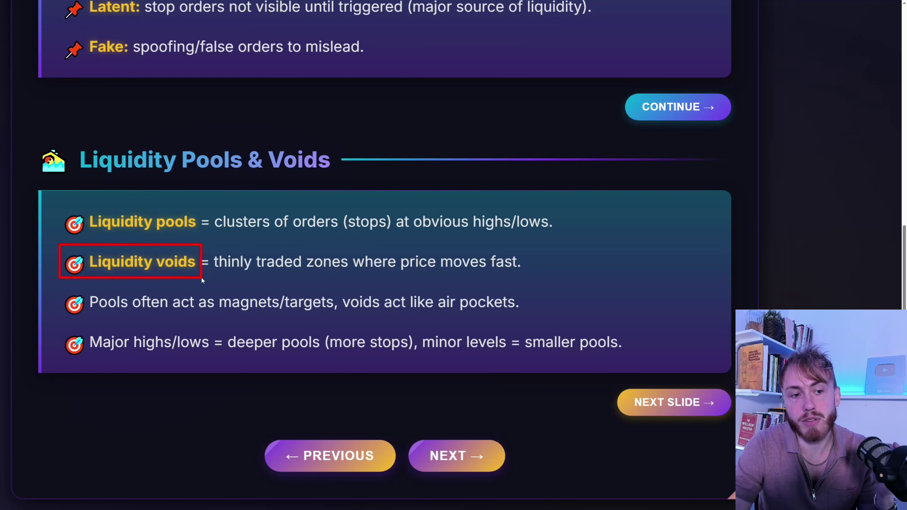